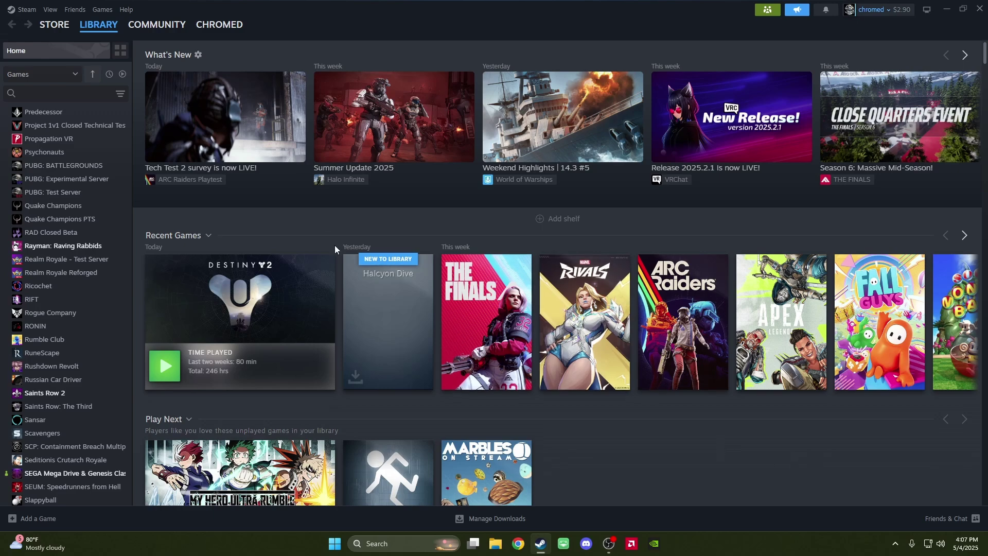
Add retroarch.exe from the Desktop RetroArch folder to the library as a non-Steam game
click(103, 9)
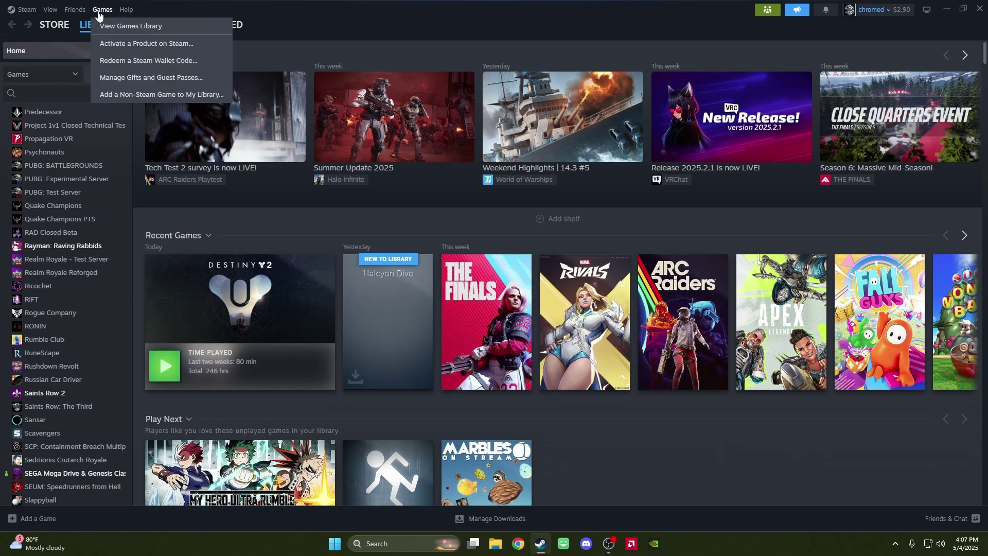
click(121, 93)
scroll(395, 368, down, 1)
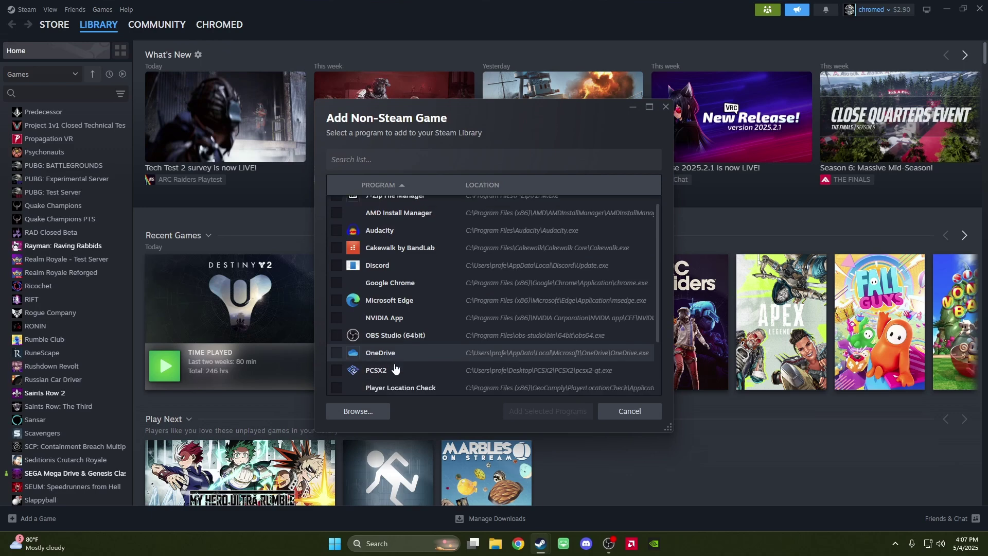
scroll(395, 368, down, 3)
click(372, 411)
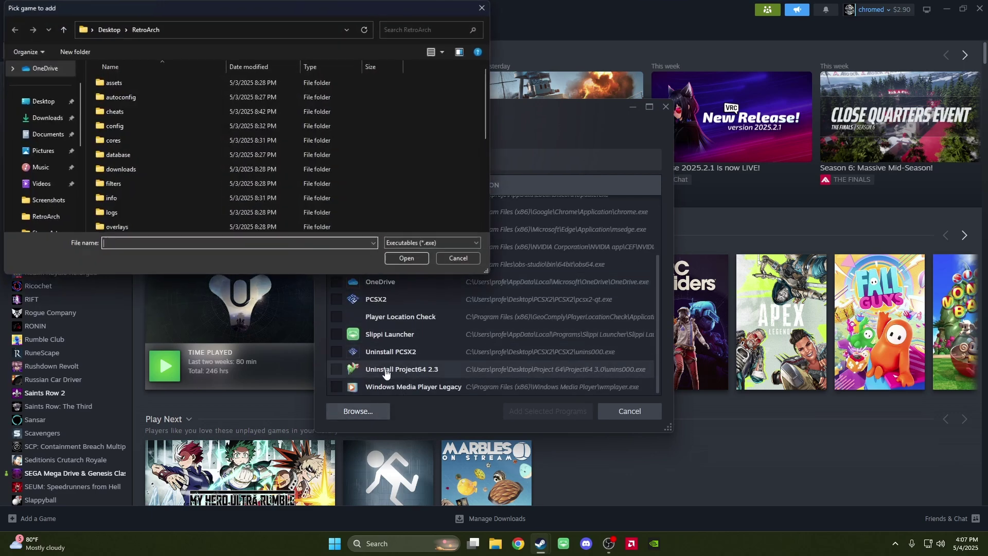
scroll(237, 133, down, 4)
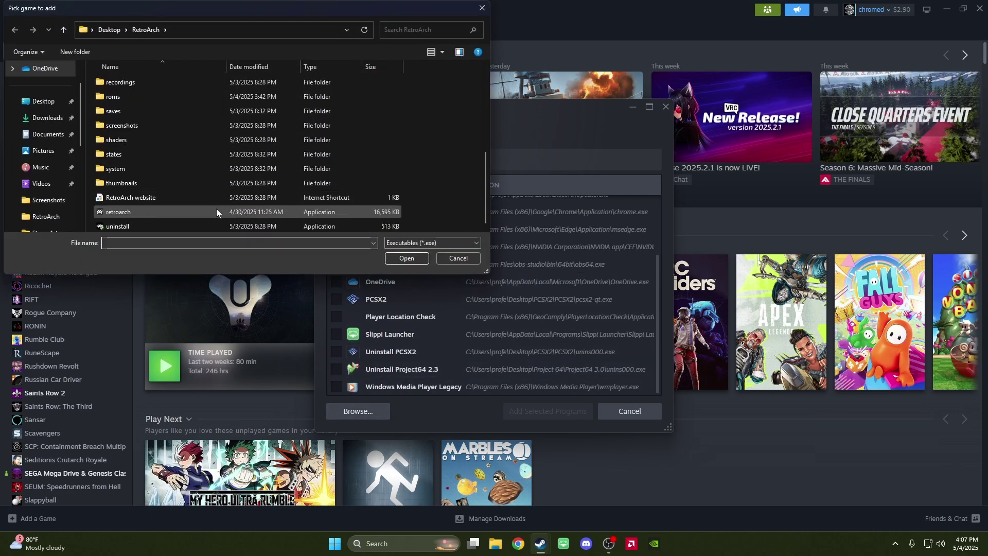
click(215, 211)
click(409, 262)
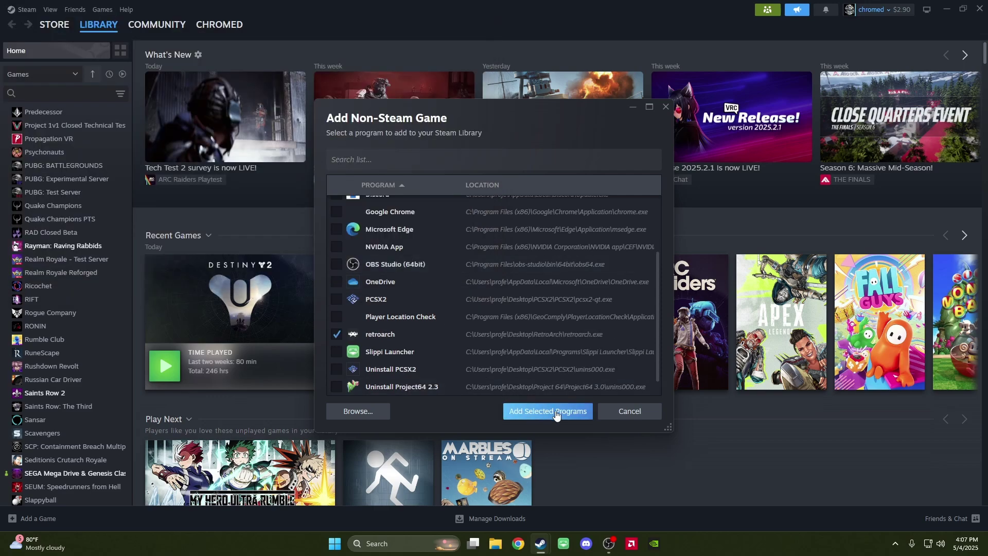
click(556, 414)
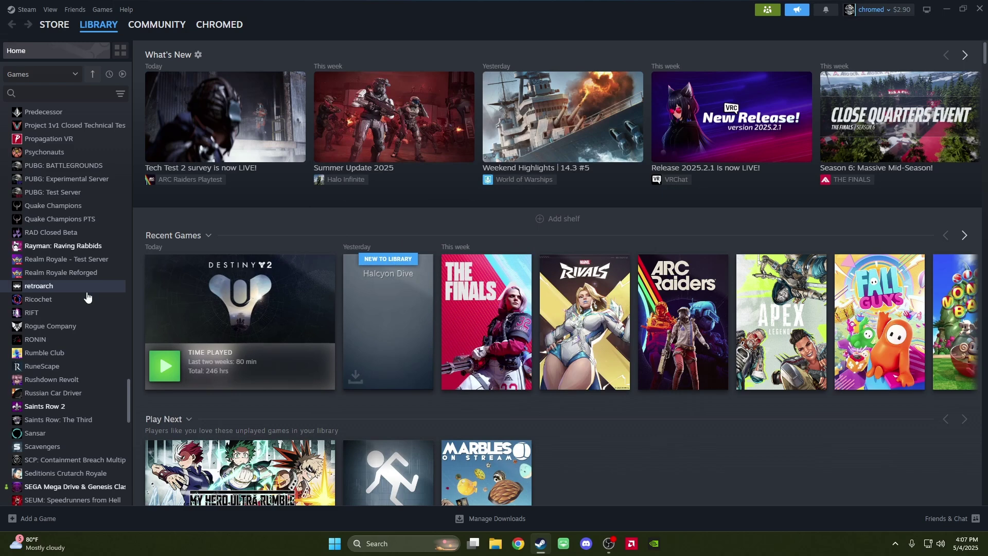
Select the retroarch entry in the game library and launch it
click(84, 287)
scroll(81, 273, down, 1)
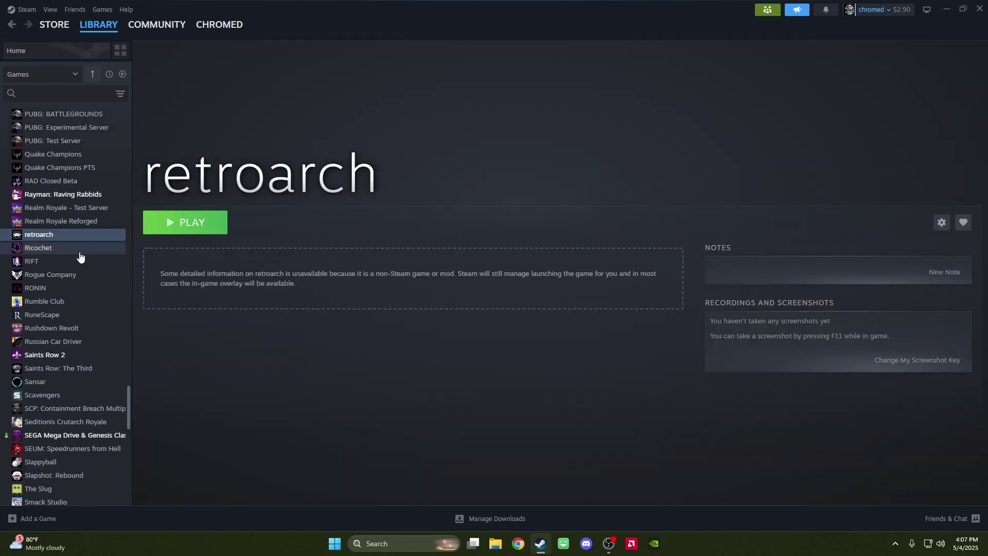
right_click(77, 235)
click(174, 228)
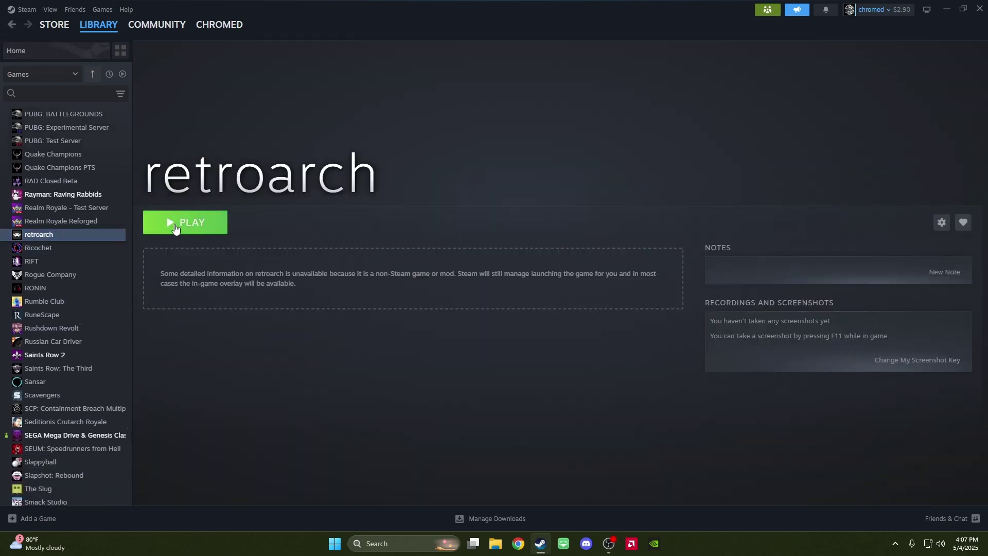
click(175, 228)
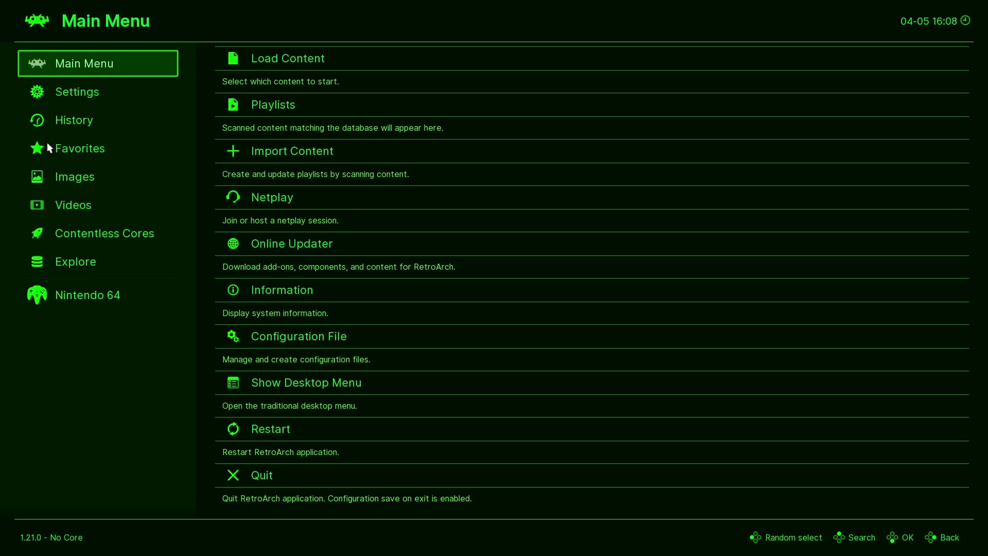
Turn off On-Screen Notifications in RetroArch's User Interface settings
click(81, 91)
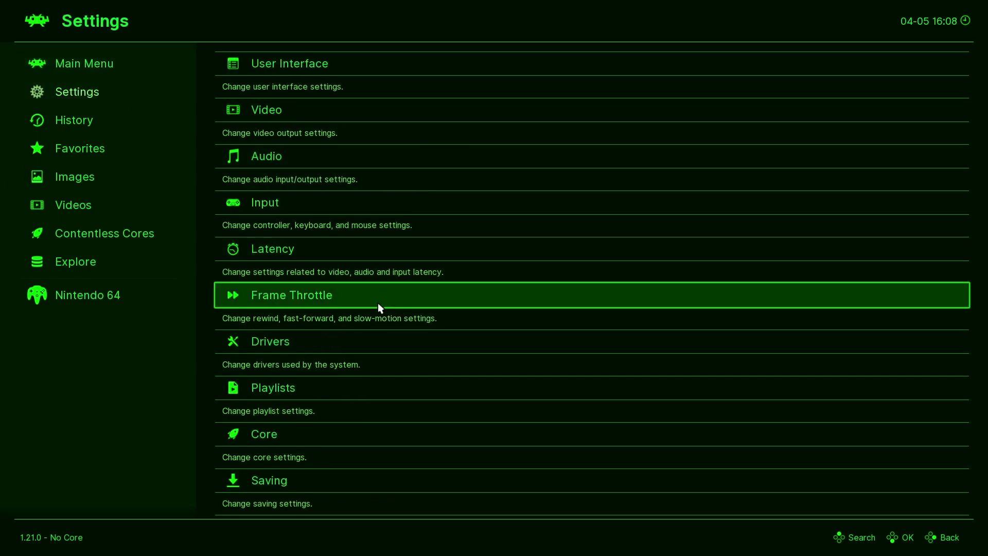
click(365, 65)
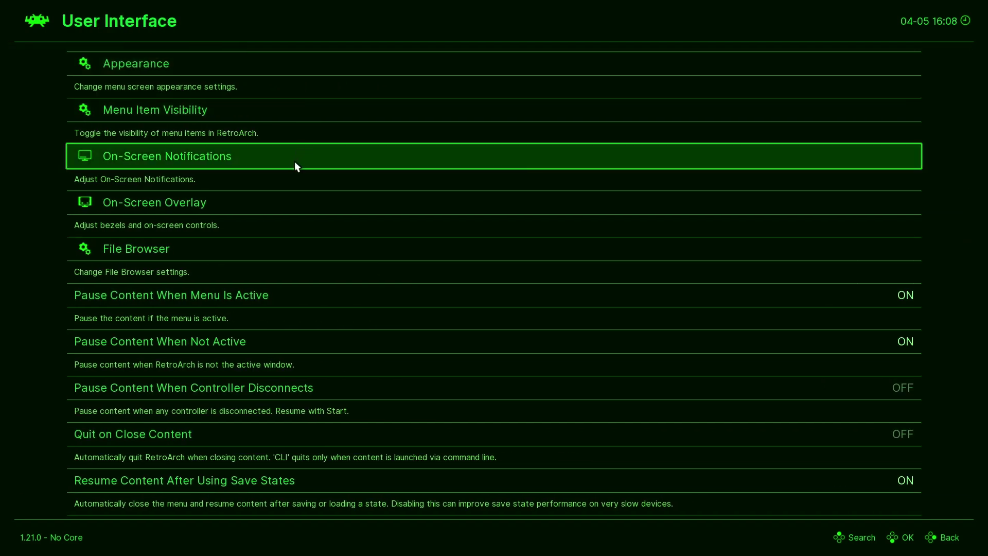
click(295, 159)
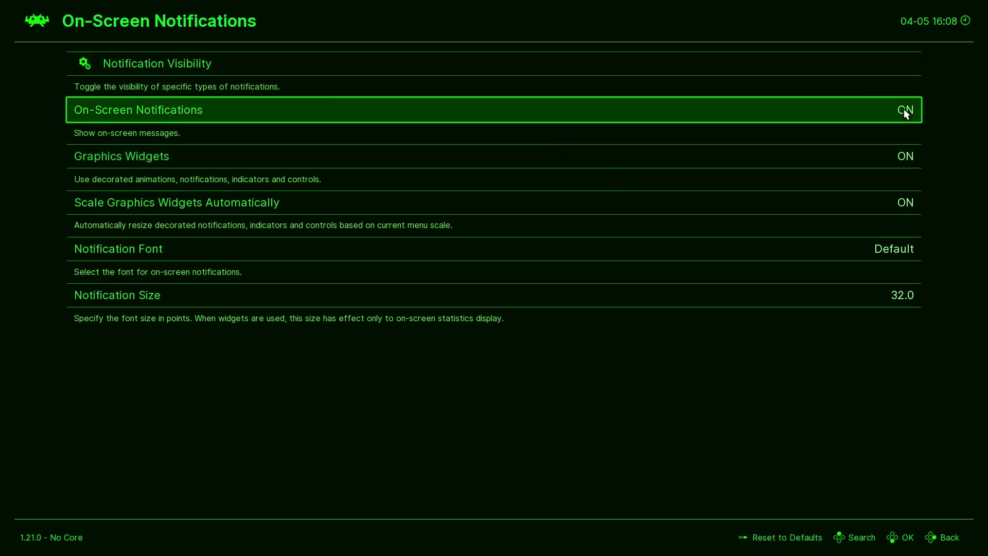
click(903, 109)
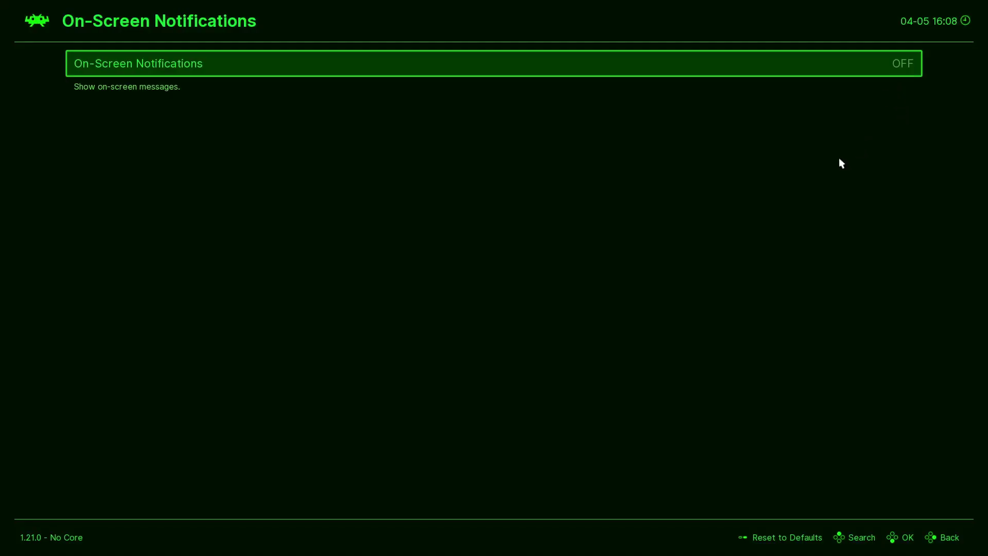
Switch back to Steam, open the properties of the retroarch shortcut and append -L to its target
key(alt+Tab)
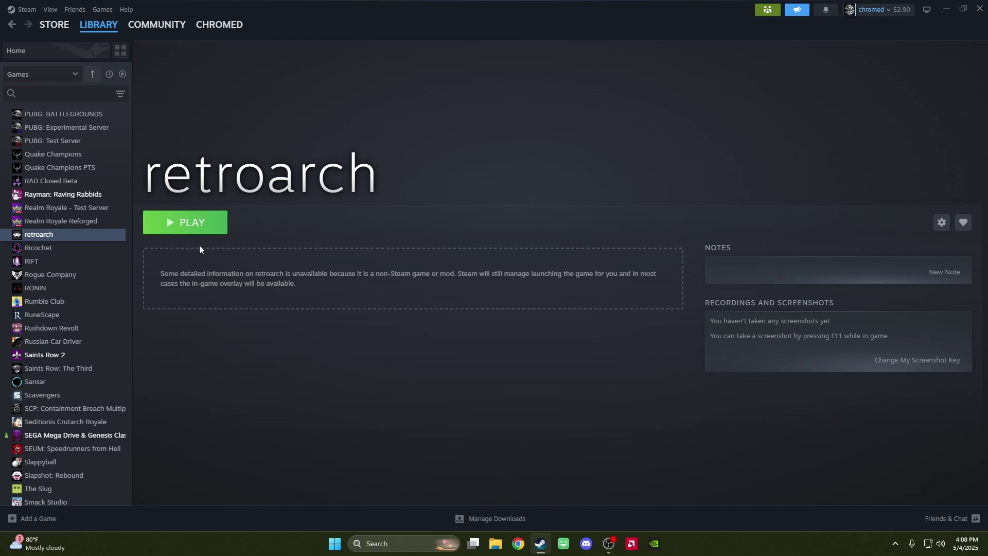
right_click(96, 239)
click(130, 313)
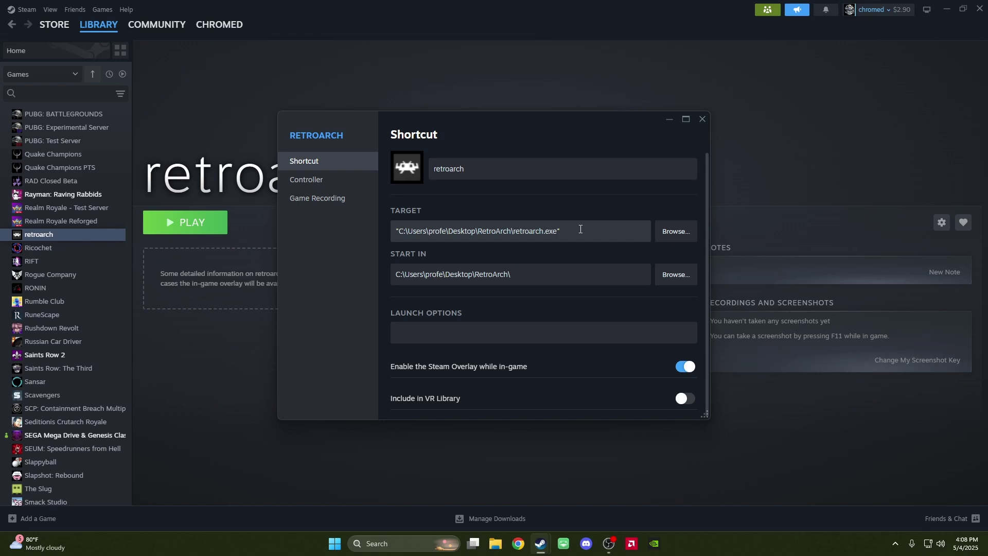
click(580, 229)
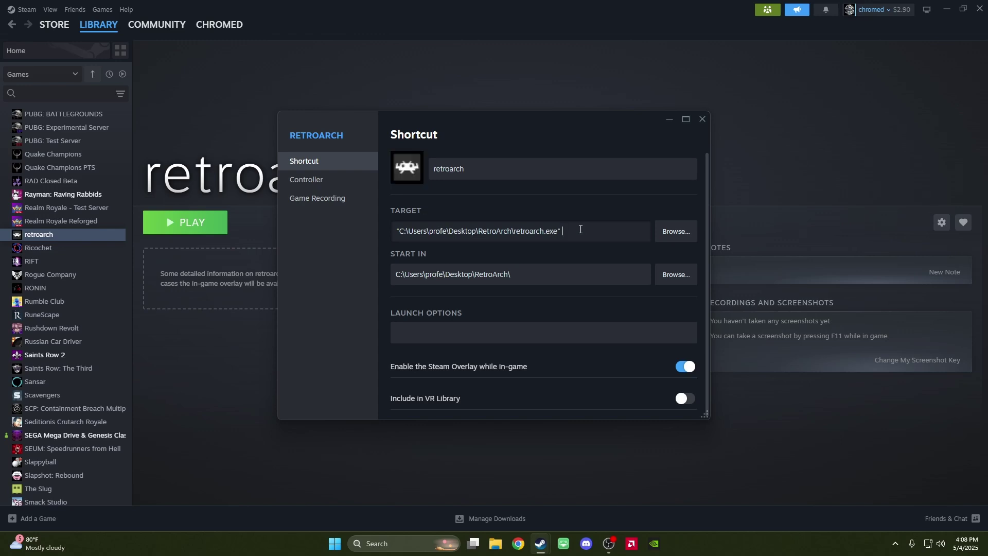
text(-L)
click(608, 214)
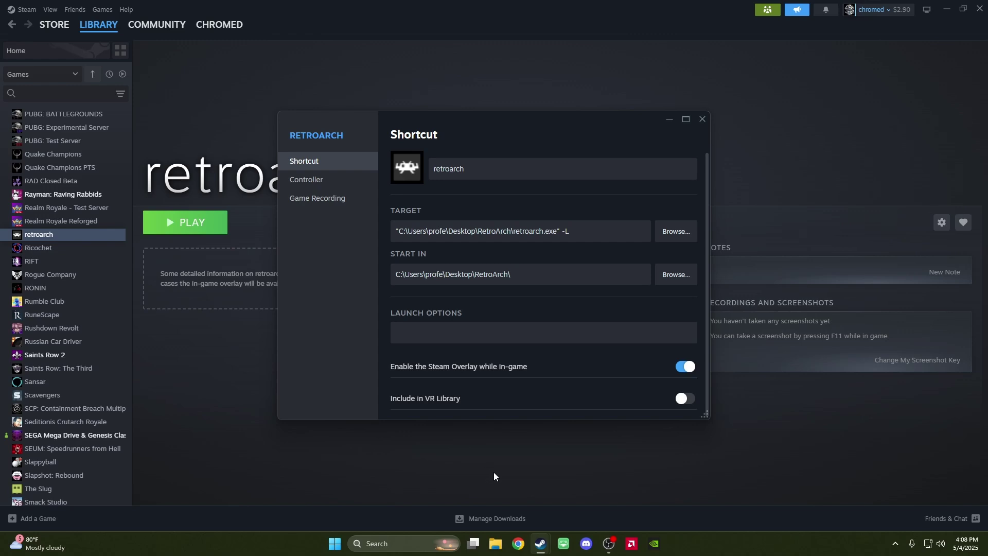
Copy the path of mupen64plus_next_libretro.dll from RetroArch's cores folder in File Explorer and paste it after -L in the shortcut's target
click(494, 542)
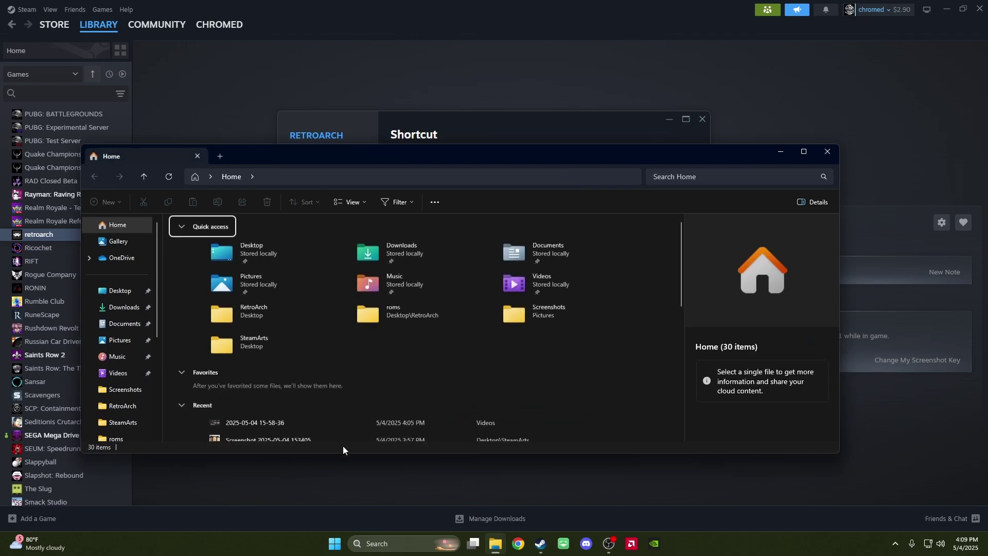
click(138, 405)
scroll(237, 347, down, 2)
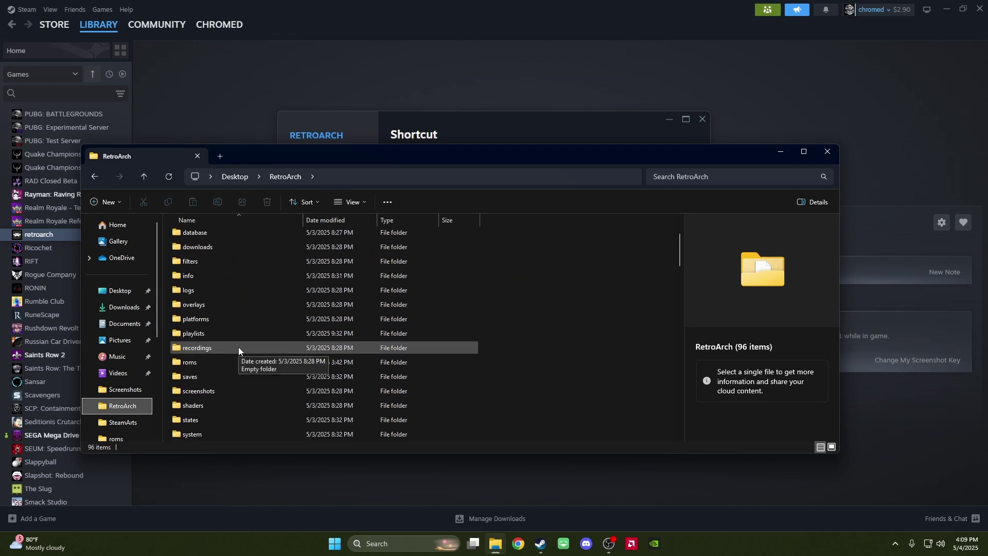
scroll(239, 346, up, 2)
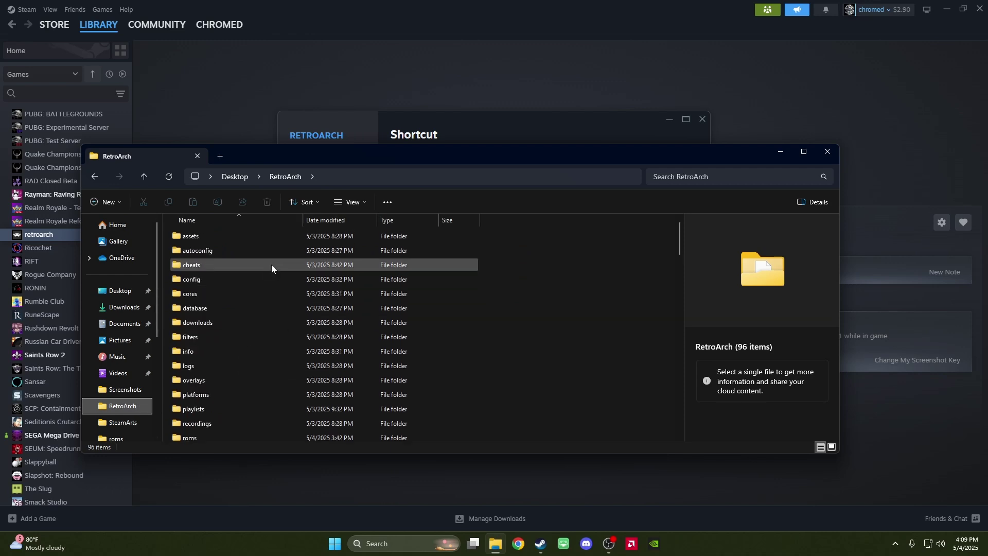
double_click(258, 295)
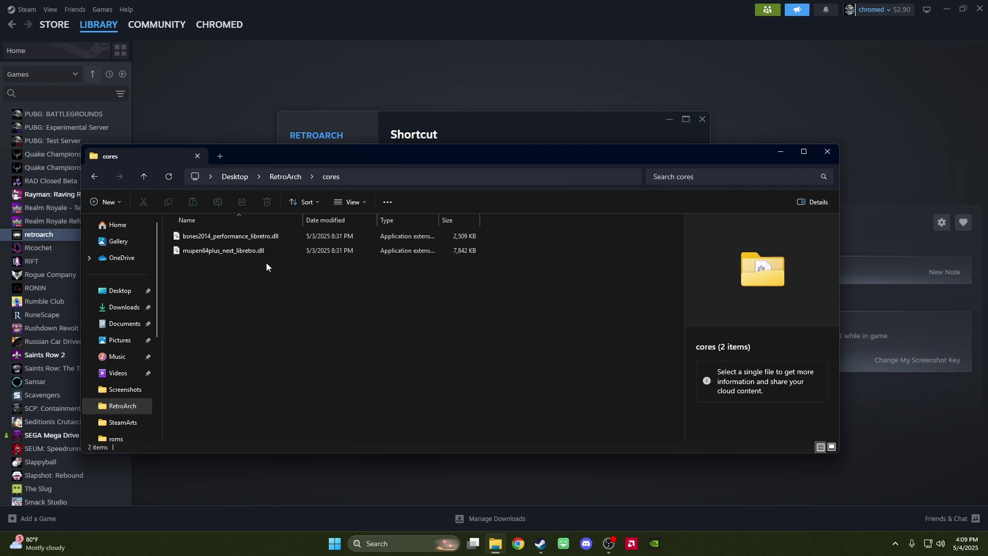
click(241, 255)
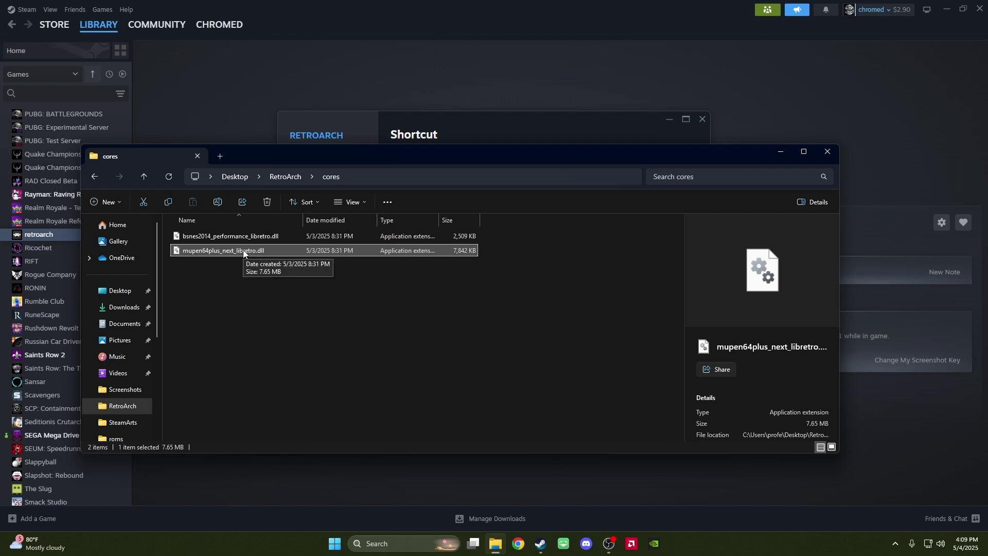
right_click(242, 250)
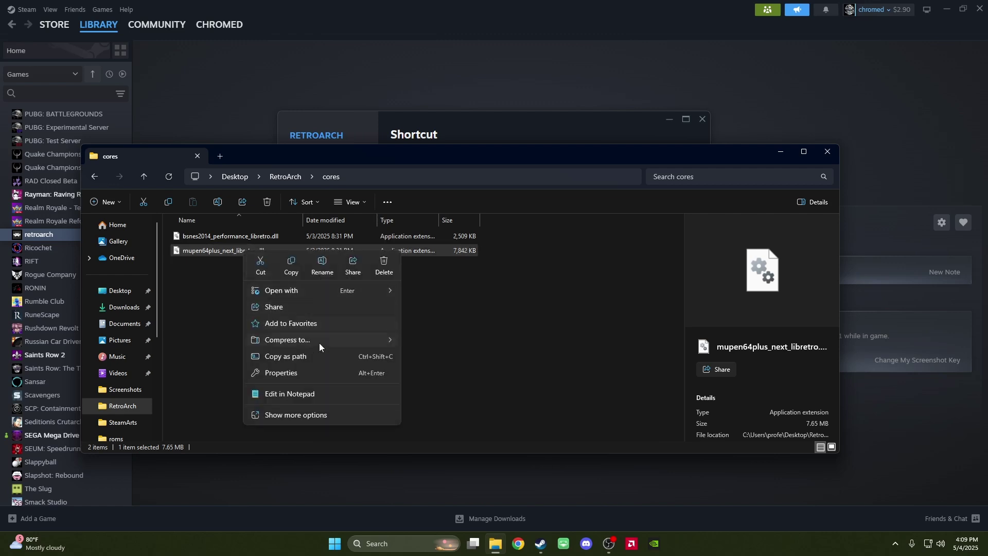
click(322, 360)
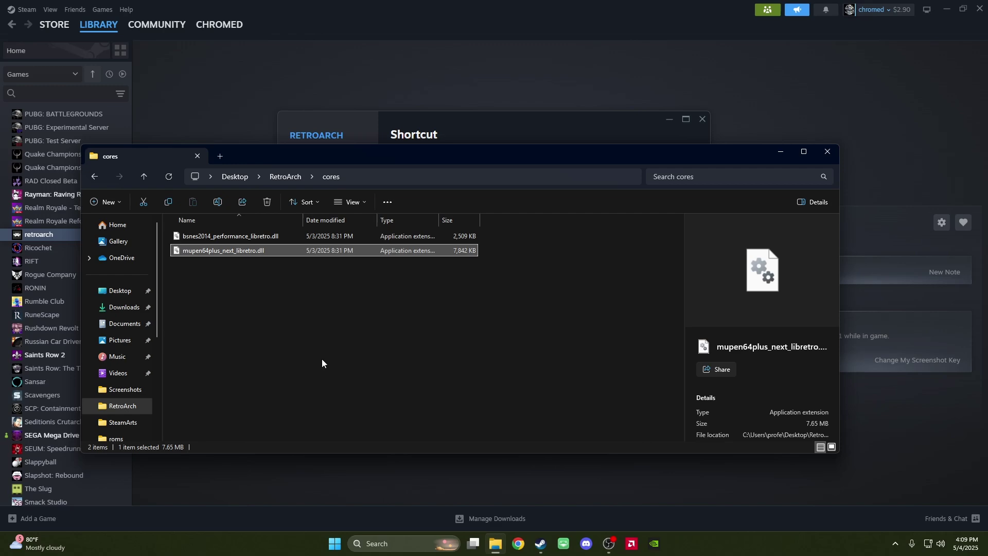
click(826, 152)
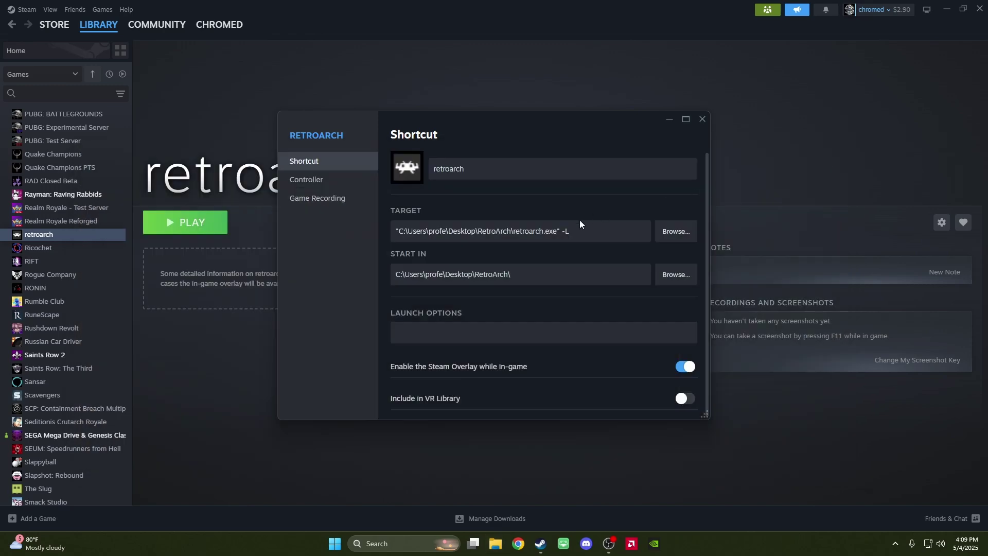
click(593, 231)
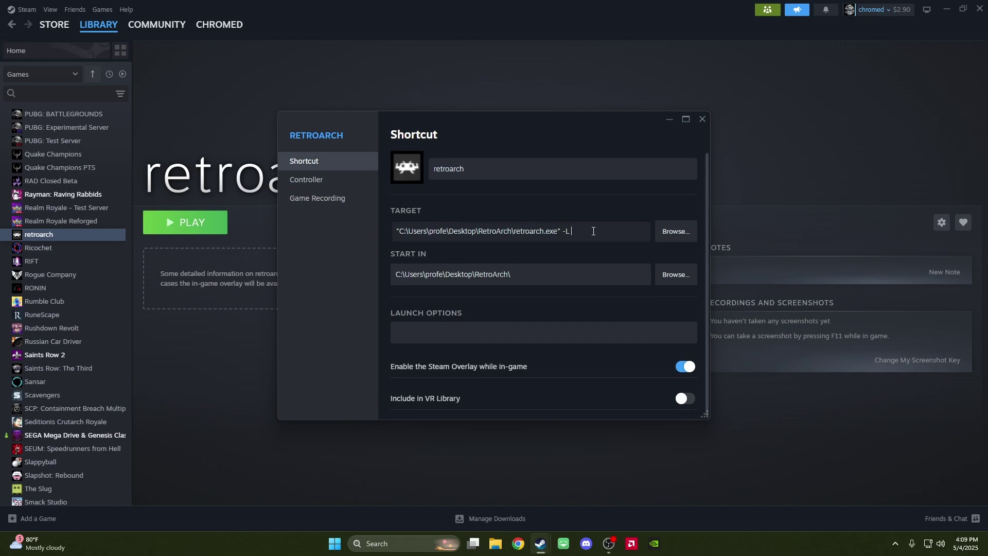
key(ctrl+v)
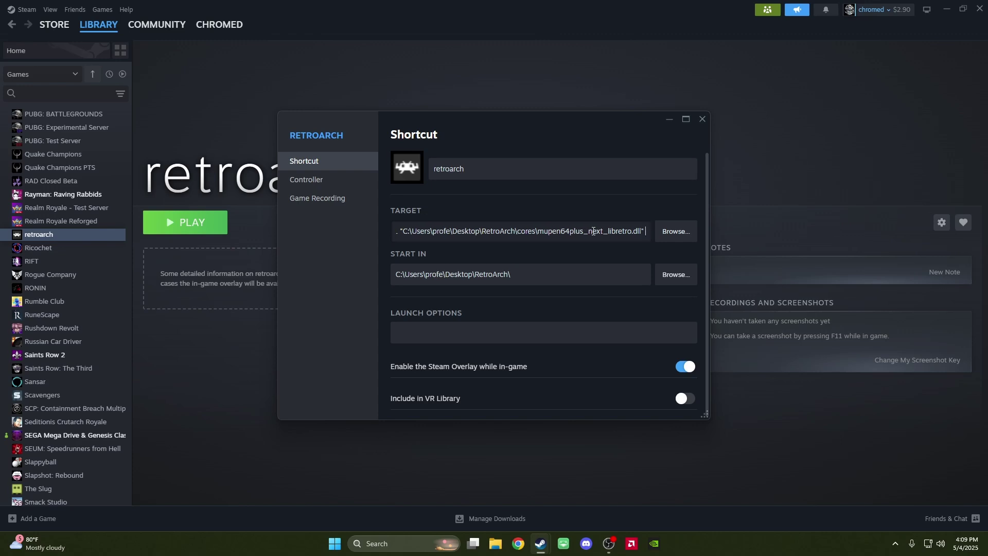
Copy the path of Bomberman 64 (USA).n64 from RetroArch's roms folder in File Explorer, then close the folder window
click(495, 543)
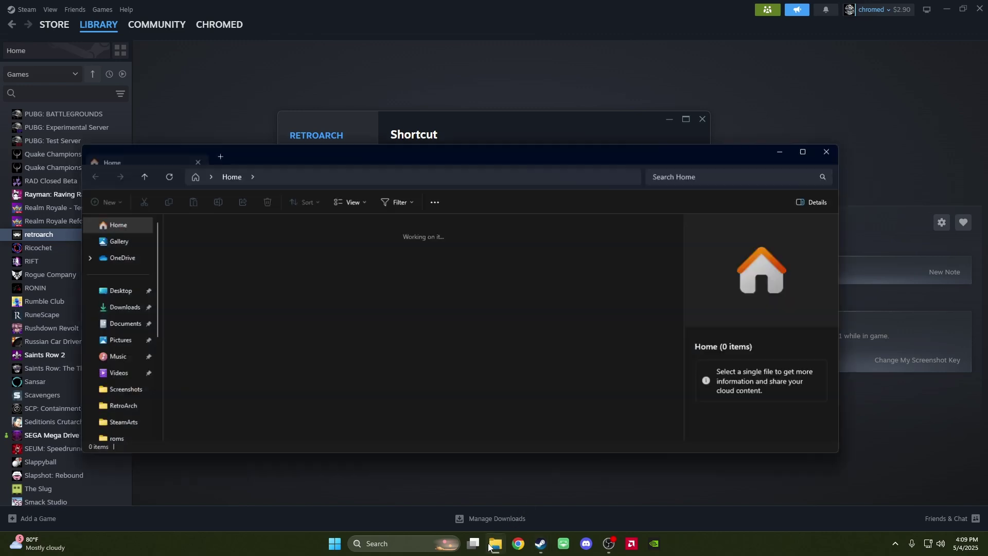
click(123, 407)
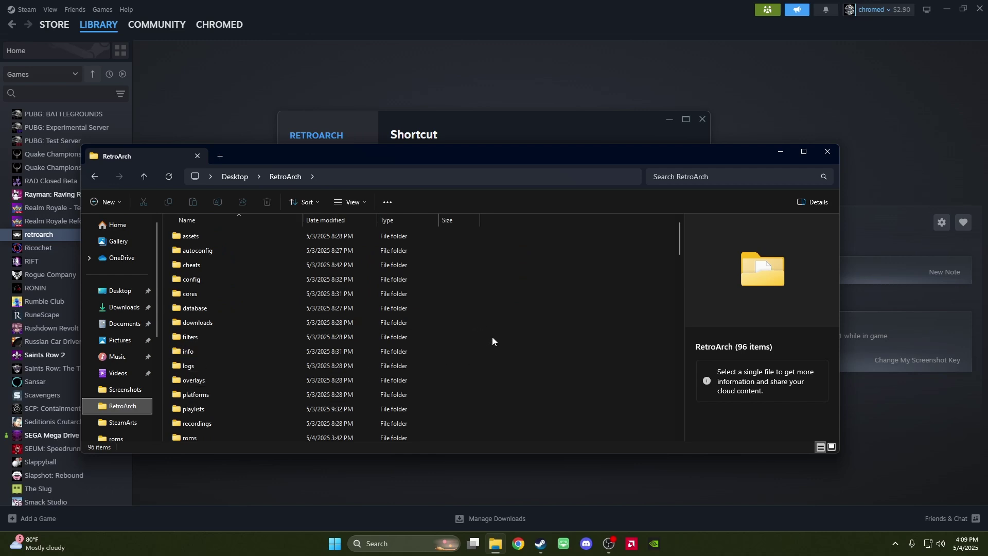
scroll(483, 348, down, 3)
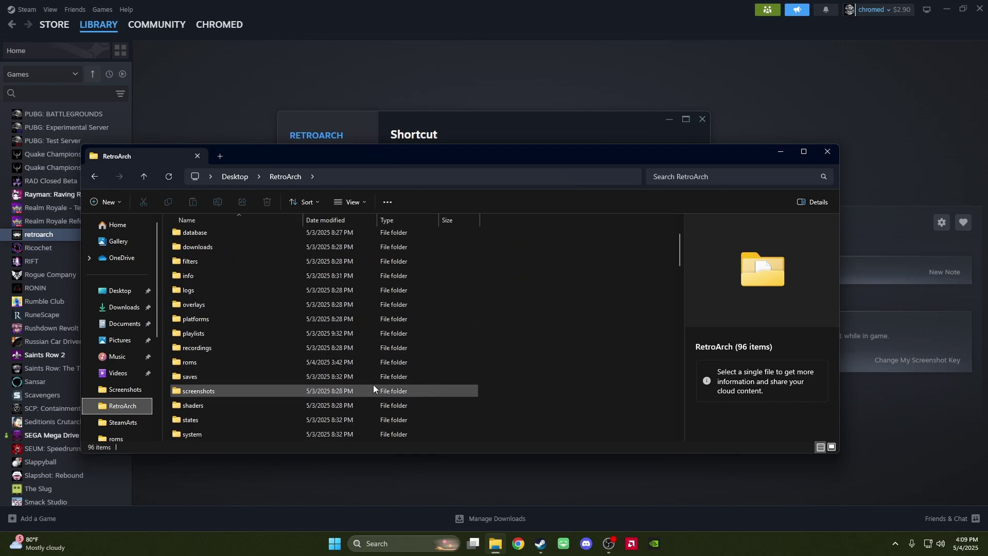
double_click(272, 366)
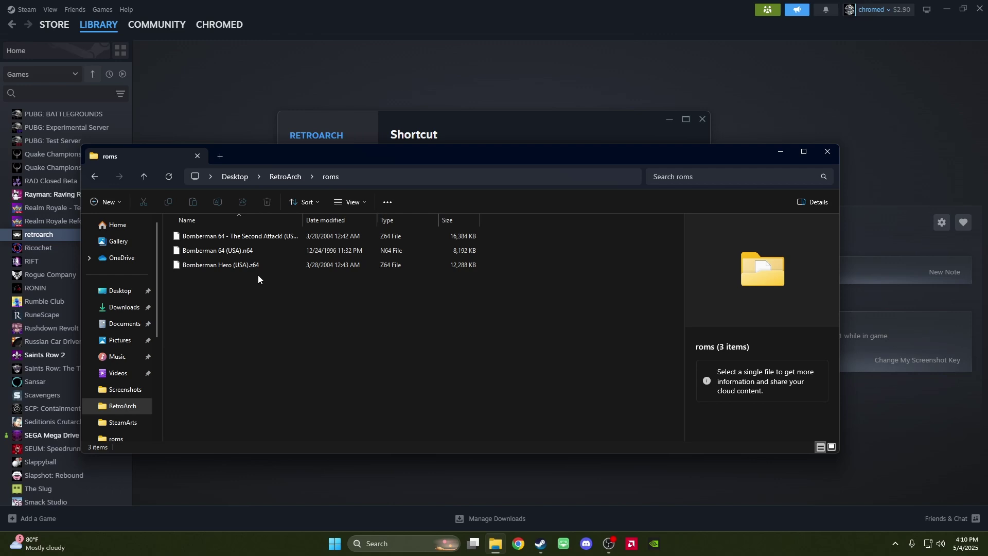
right_click(254, 248)
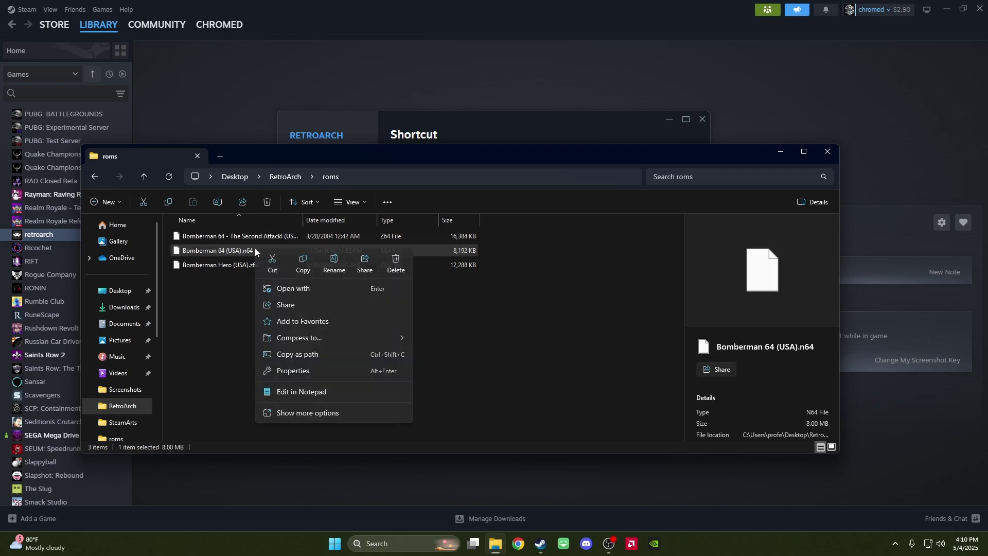
click(300, 356)
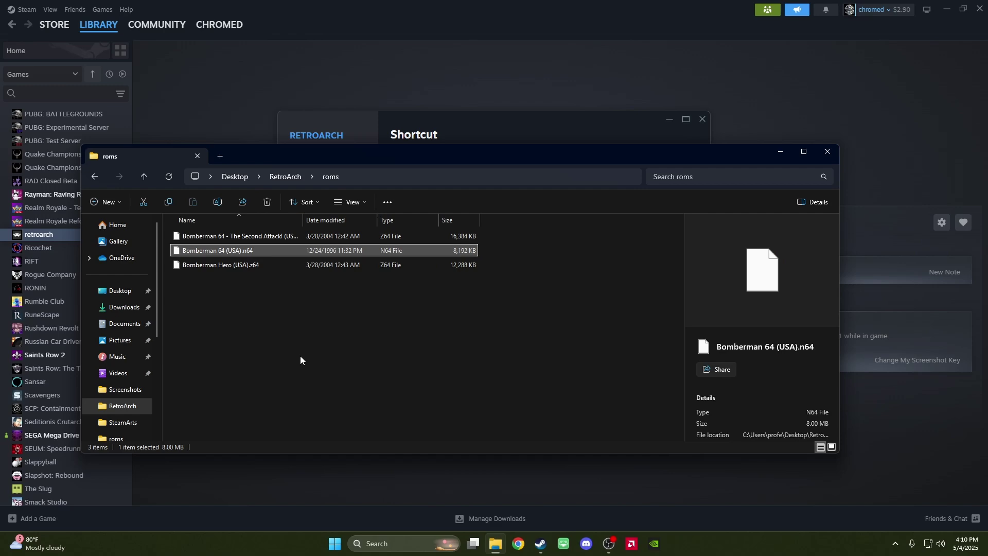
click(828, 153)
Paste the Bomberman 64 ROM path after the core path in the shortcut's target, then close the properties and launch retroarch
drag(625, 231, 647, 231)
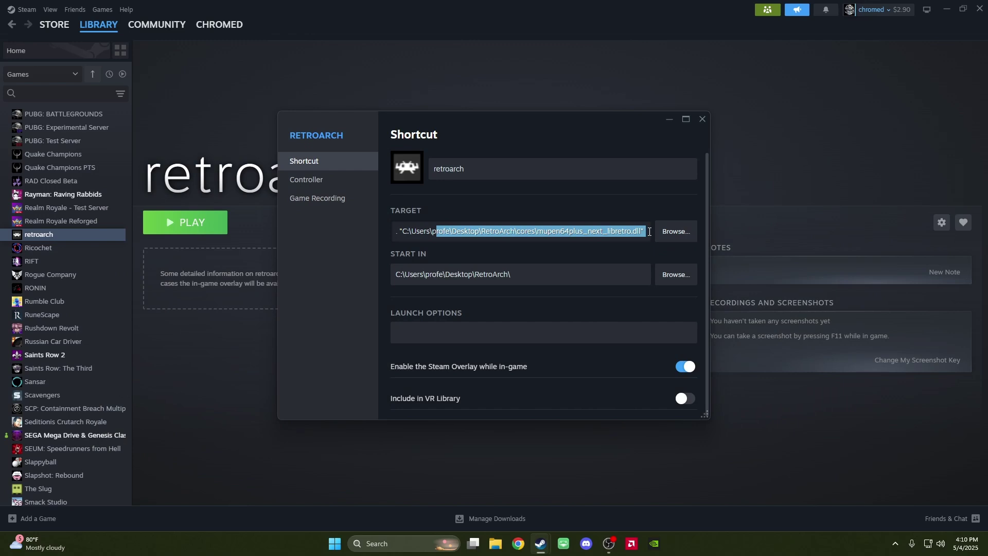
click(649, 231)
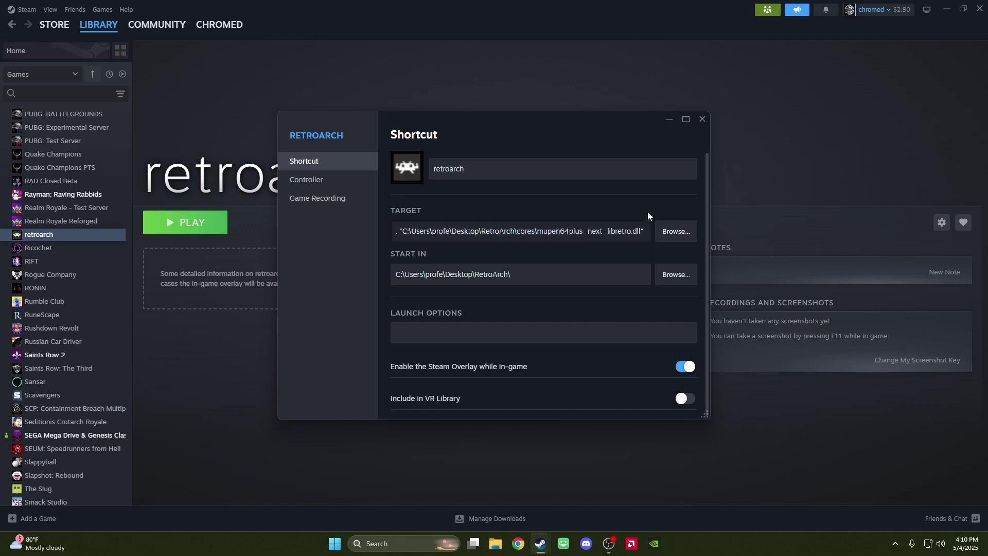
key(ctrl+v)
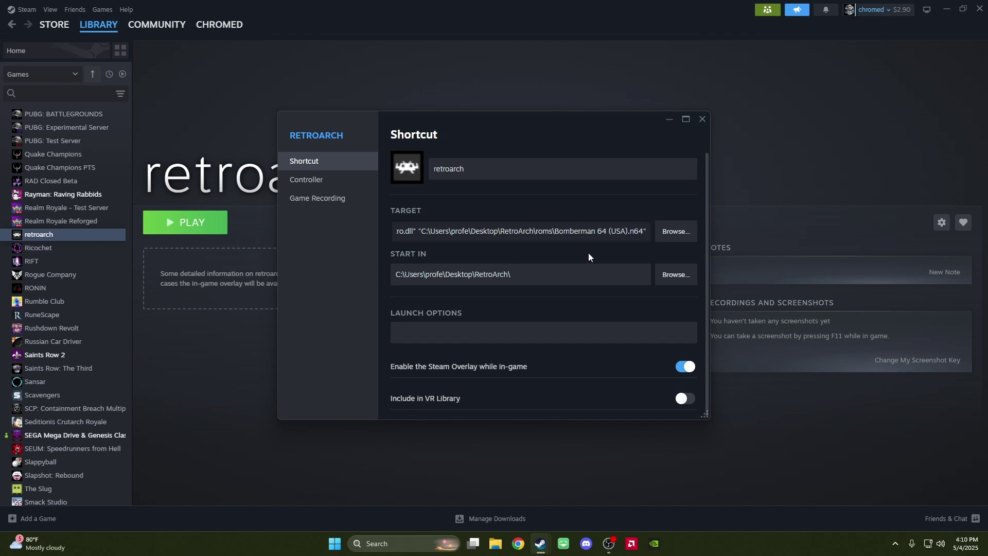
click(708, 125)
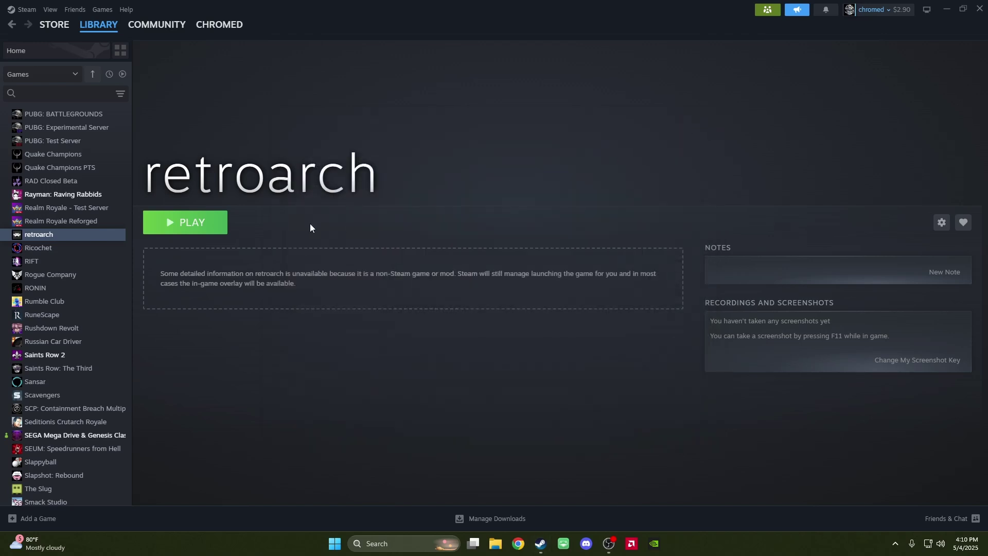
click(216, 222)
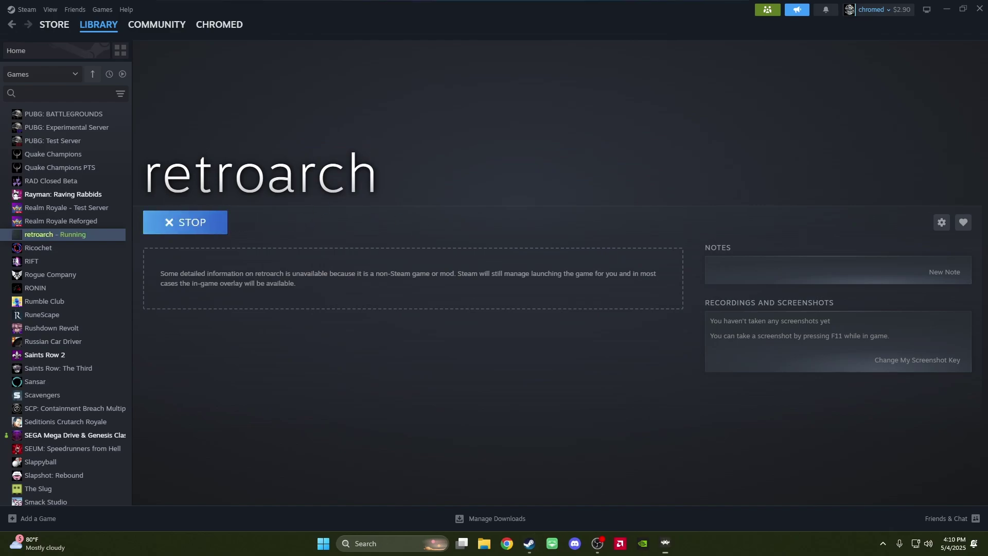